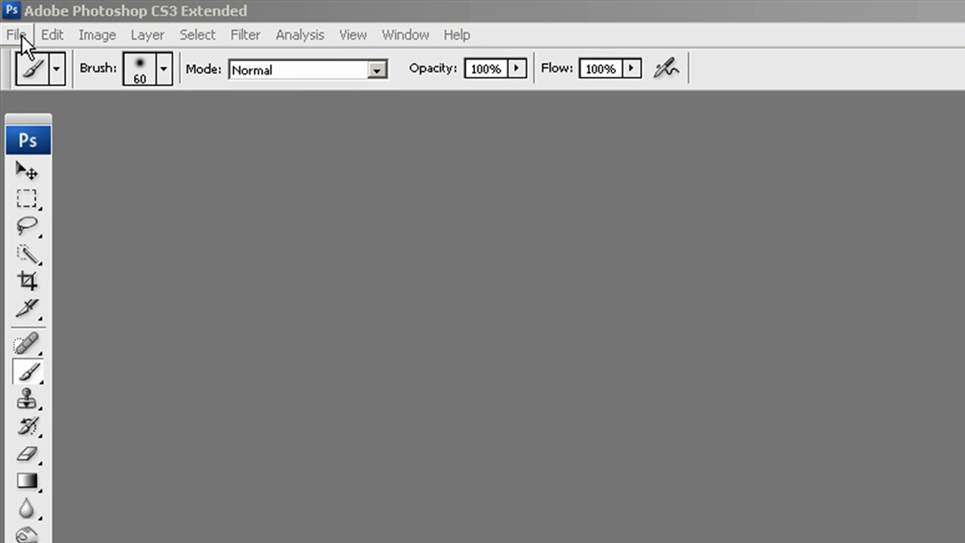
Create a Web-preset 1024 × 768 document at 72 ppi, filled with the black background colour.
{"action": "left_click", "coordinate": [18, 35]}
{"action": "left_click", "coordinate": [30, 64]}
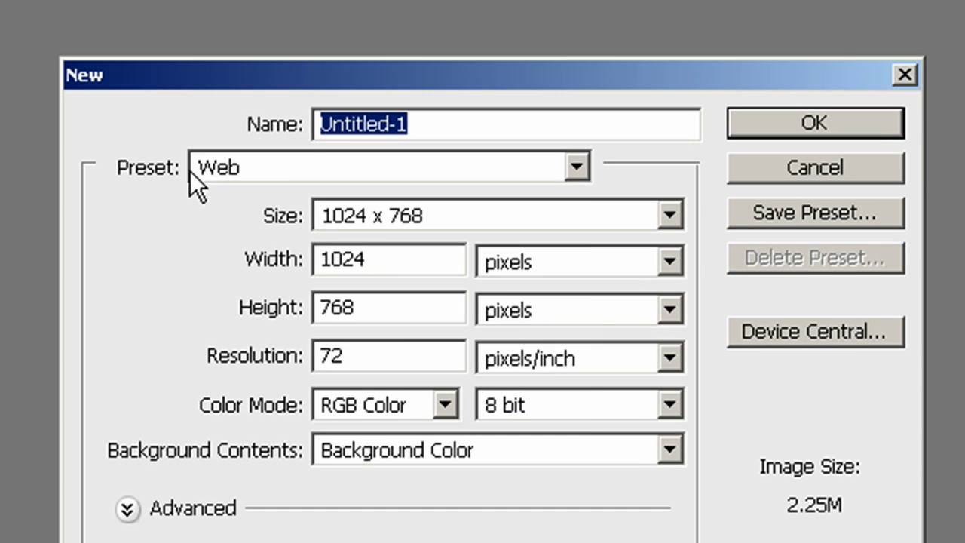
{"action": "left_click", "coordinate": [867, 273]}
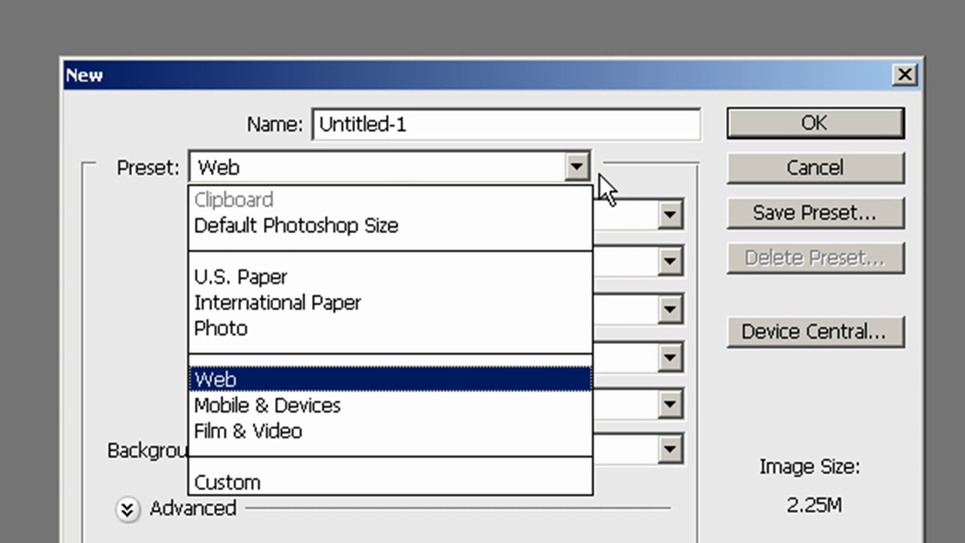
{"action": "left_click", "coordinate": [473, 379]}
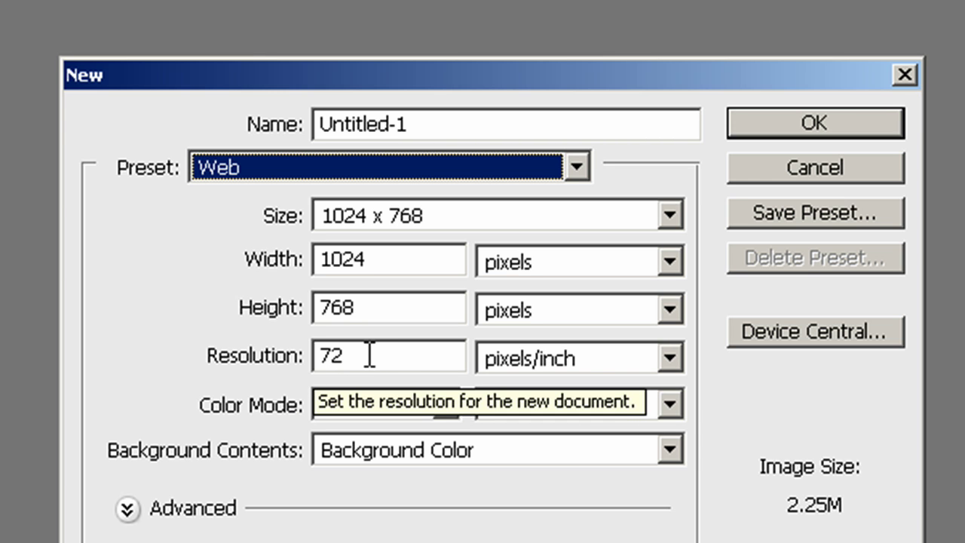
{"action": "left_click", "coordinate": [279, 364]}
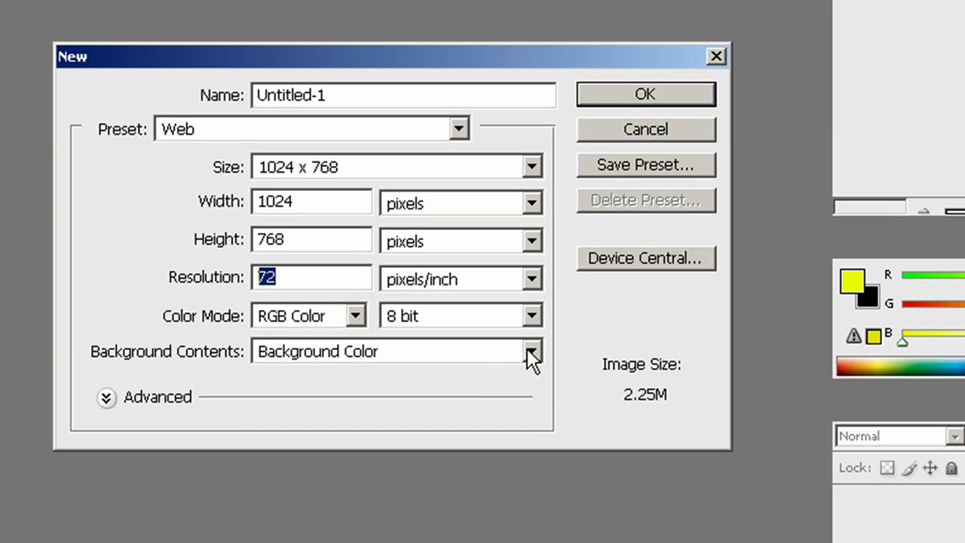
{"action": "left_click", "coordinate": [530, 352]}
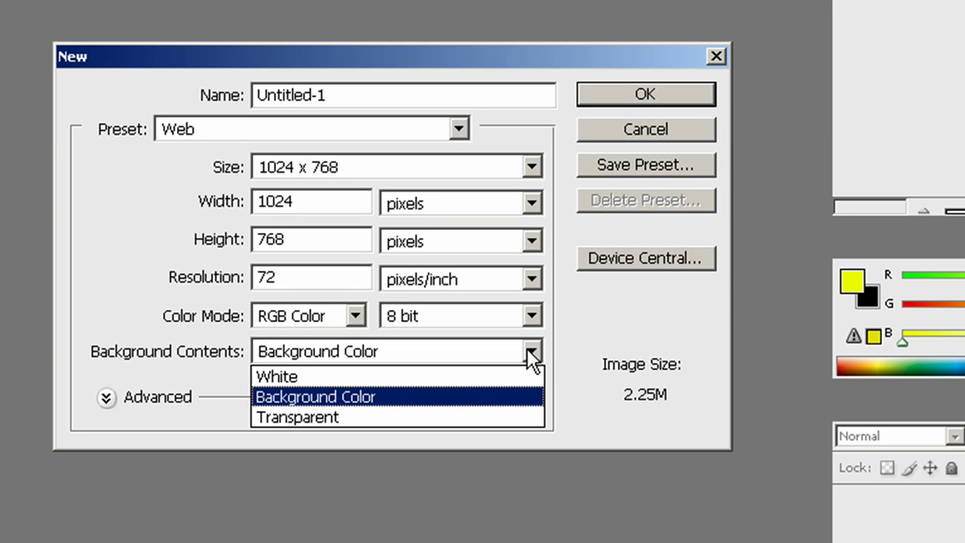
{"action": "left_click", "coordinate": [480, 396]}
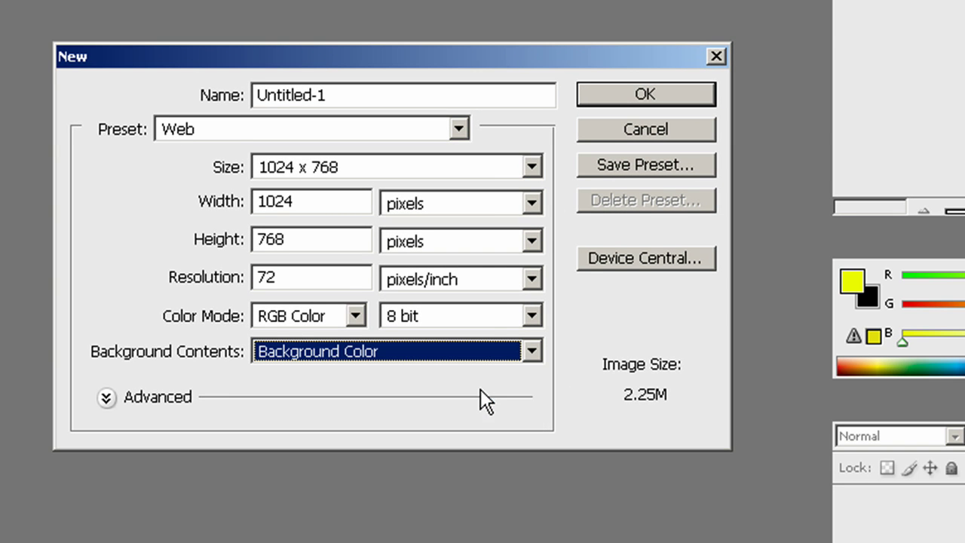
{"action": "left_click", "coordinate": [622, 91]}
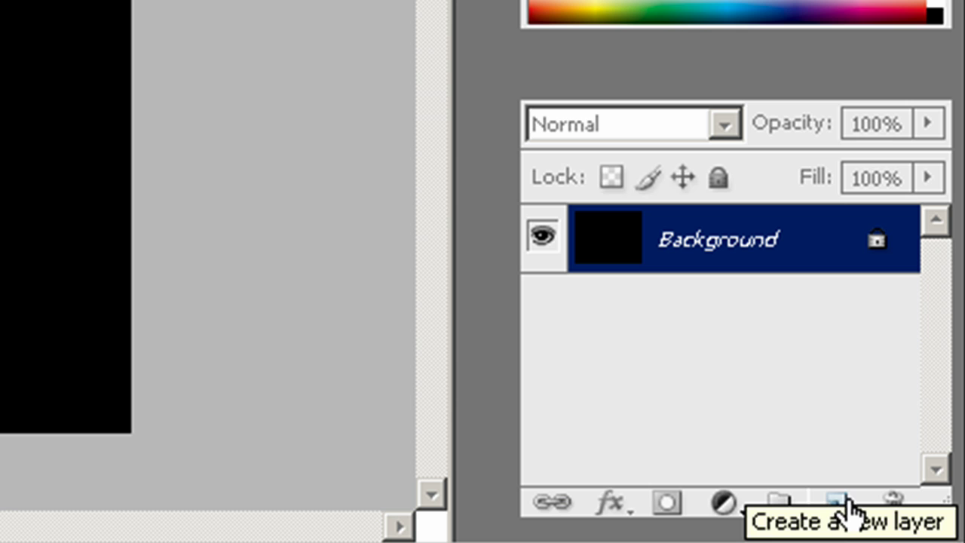
Add Layer 1 and paint a yellow wavy test stroke across the canvas with the Brush.
{"action": "left_click", "coordinate": [842, 503]}
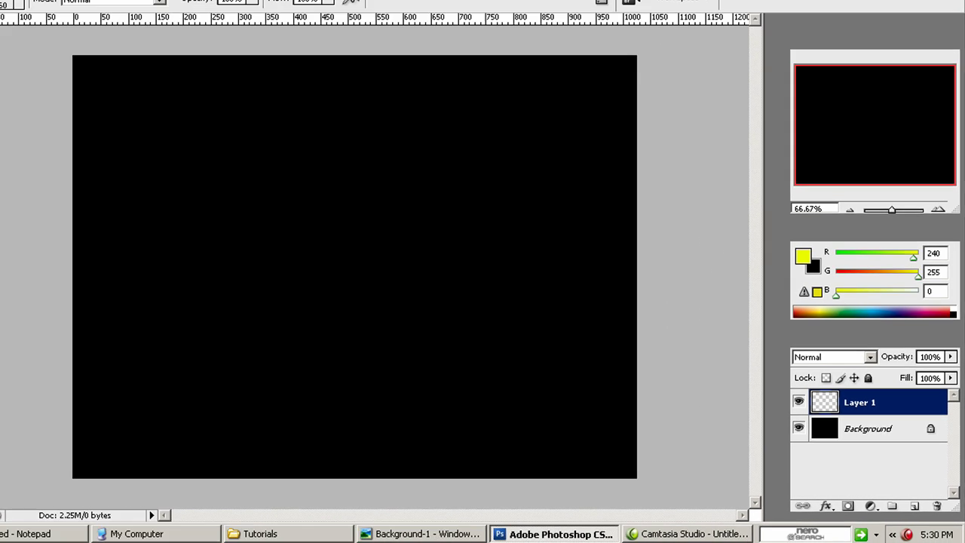
{"action": "left_click", "coordinate": [17, 225]}
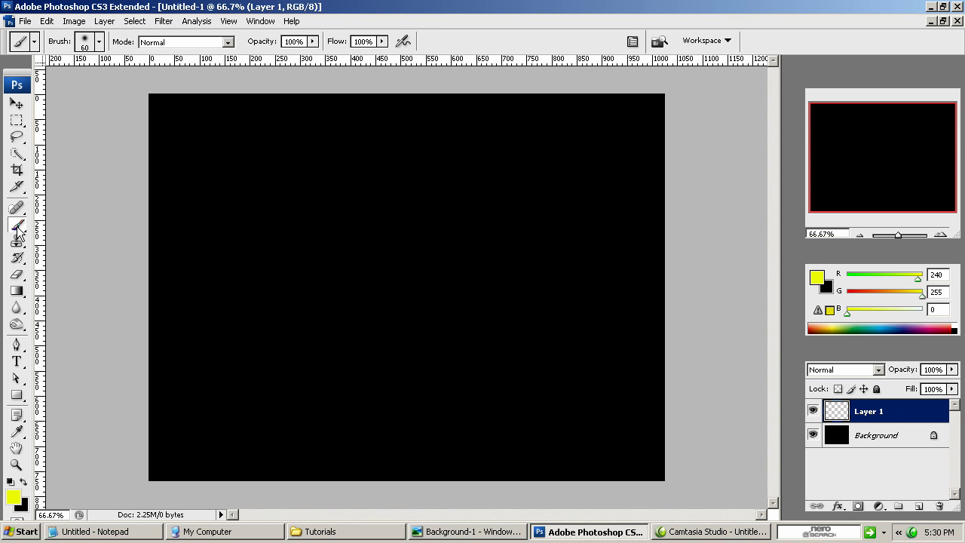
{"action": "mouse_move", "coordinate": [211, 202]}
{"action": "left_mouse_down"}
{"action": "mouse_move", "coordinate": [285, 273]}
{"action": "mouse_move", "coordinate": [369, 230]}
{"action": "mouse_move", "coordinate": [590, 286]}
{"action": "left_mouse_up"}
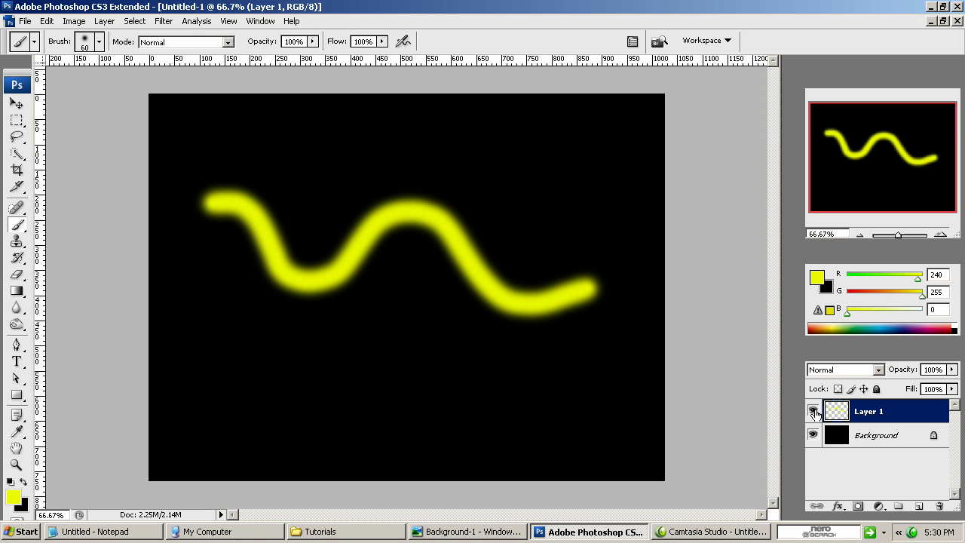
Toggle Layer 1's visibility to compare, then undo the yellow test stroke.
{"action": "left_click", "coordinate": [813, 412]}
{"action": "left_click", "coordinate": [813, 412]}
{"action": "left_click", "coordinate": [813, 411]}
{"action": "left_click", "coordinate": [813, 411]}
{"action": "left_click", "coordinate": [47, 21]}
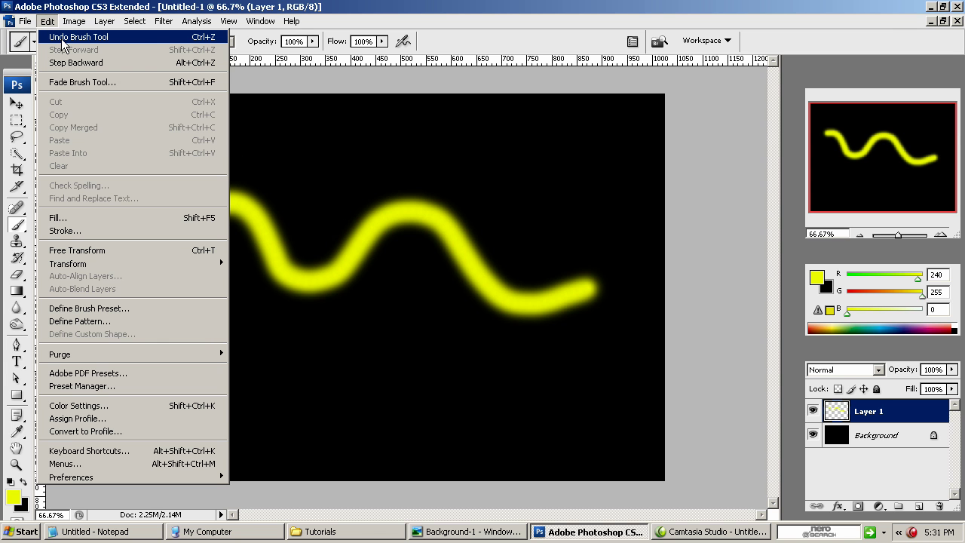
{"action": "left_click", "coordinate": [62, 38]}
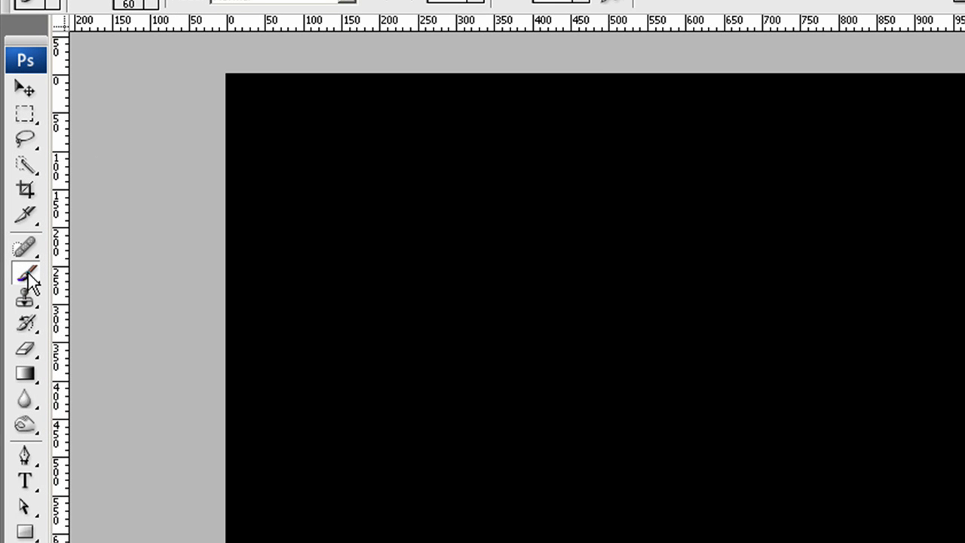
Give the brush a 20 px master diameter and about 49% hardness.
{"action": "left_click", "coordinate": [129, 2]}
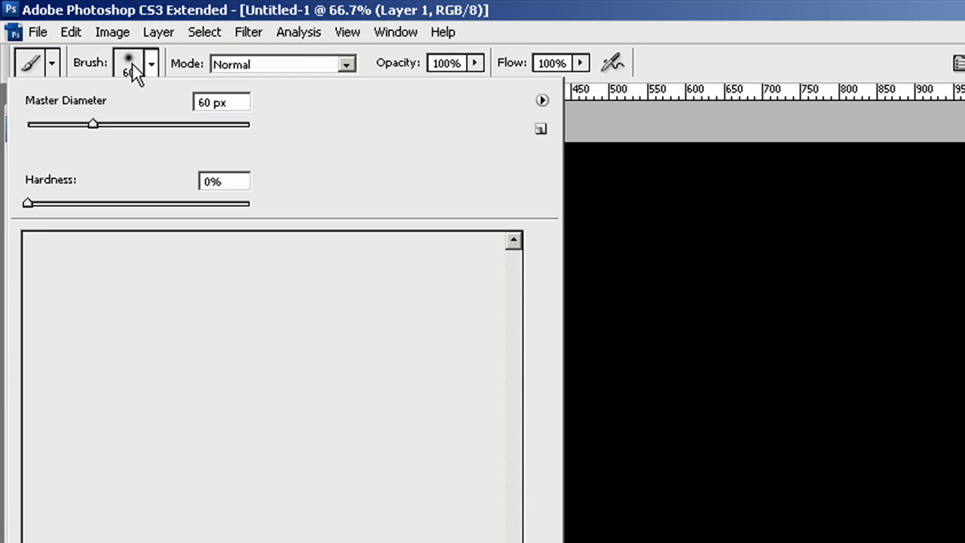
{"action": "left_click_drag", "start_coordinate": [92, 123], "coordinate": [47, 125]}
{"action": "left_click_drag", "start_coordinate": [33, 205], "coordinate": [2, 231]}
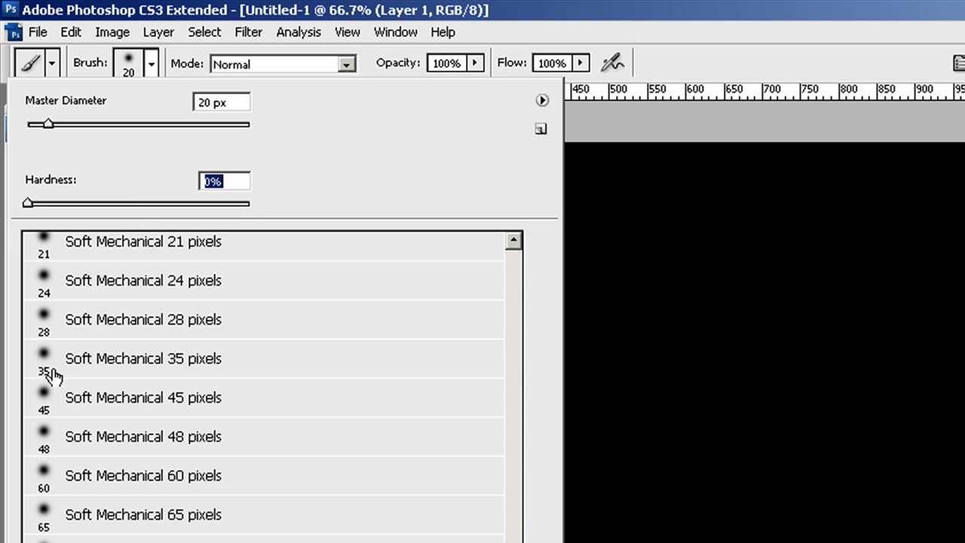
{"action": "left_click_drag", "start_coordinate": [26, 204], "coordinate": [276, 202]}
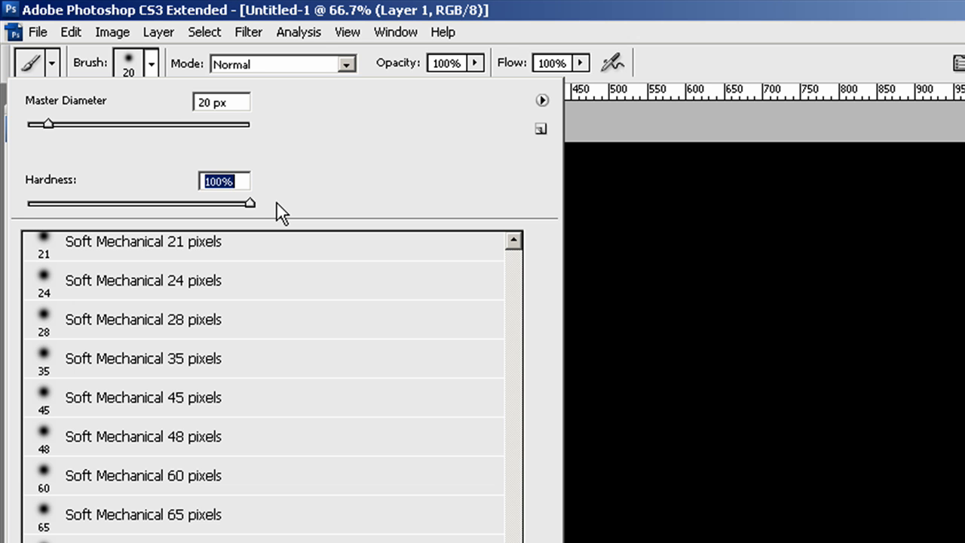
{"action": "left_click_drag", "start_coordinate": [252, 202], "coordinate": [141, 203]}
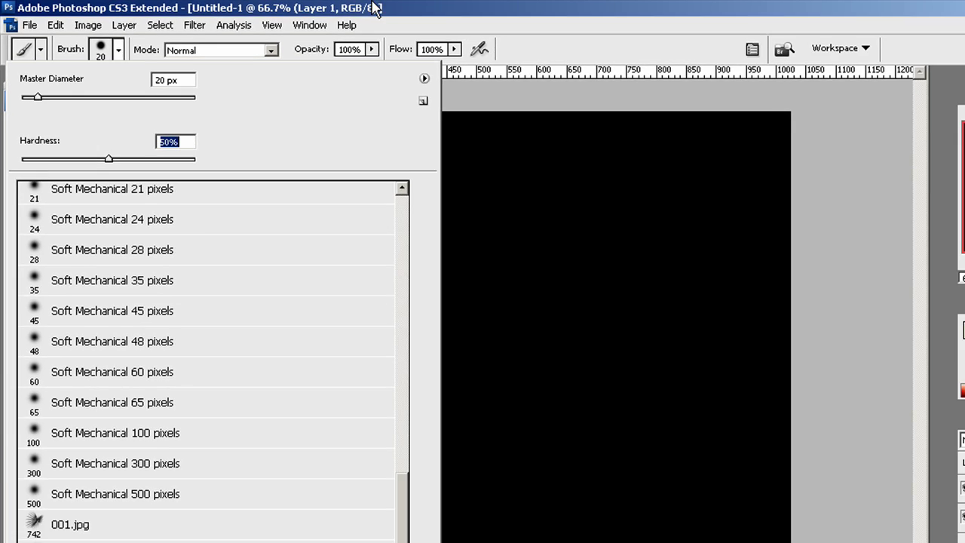
{"action": "left_click", "coordinate": [375, 9]}
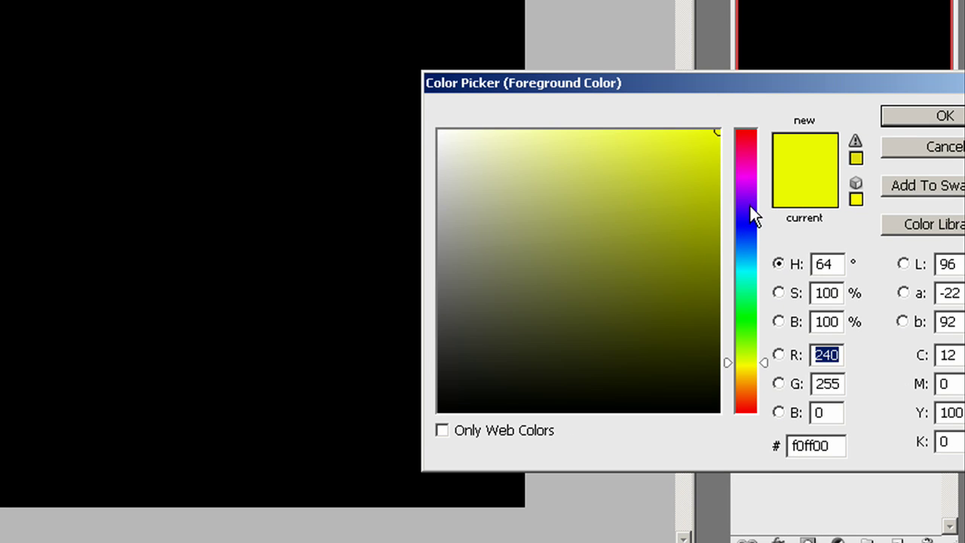
Pick bright cyan (00ccff) as the foreground painting colour in the Color Picker.
{"action": "left_click", "coordinate": [750, 170]}
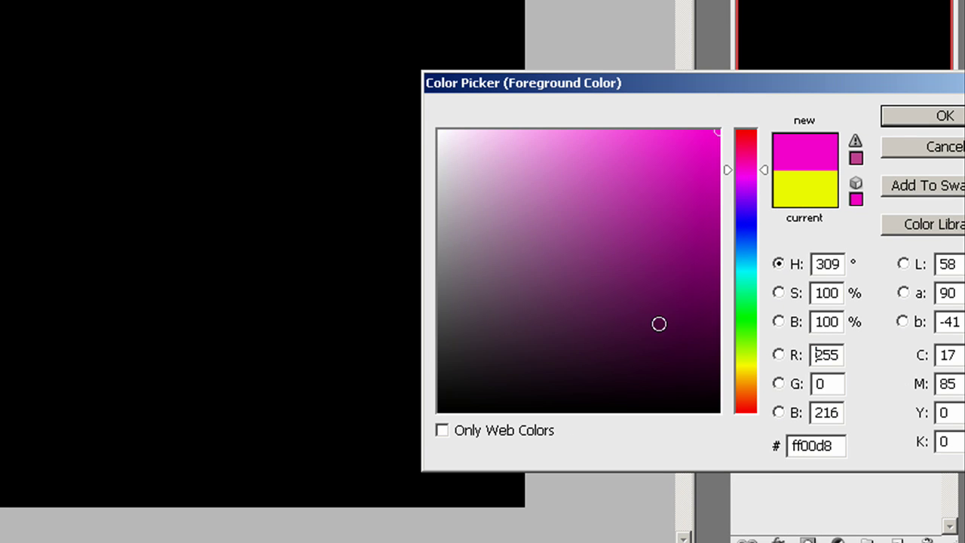
{"action": "left_click_drag", "start_coordinate": [746, 250], "coordinate": [749, 262]}
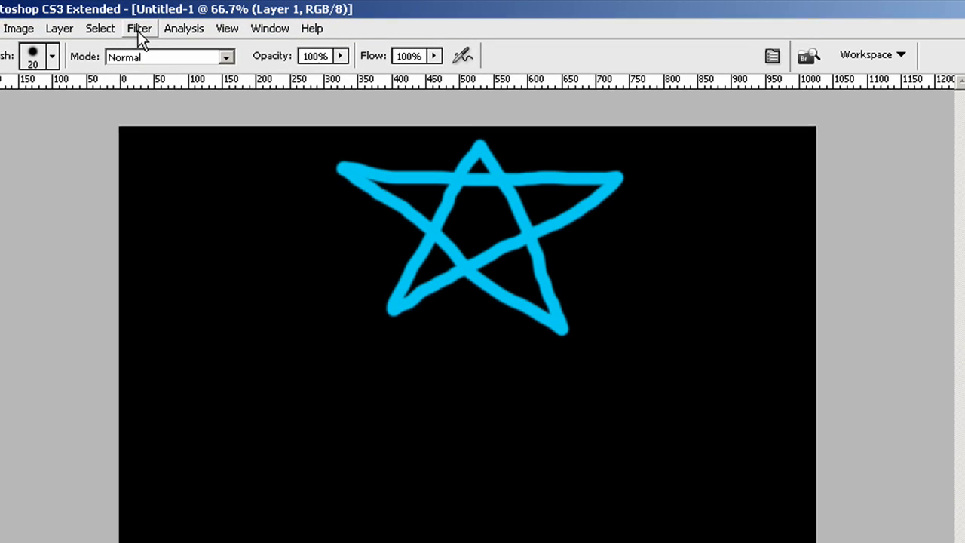
Apply Radial Blur to the cyan star with Amount 100, Zoom method and Best quality.
{"action": "left_click", "coordinate": [138, 30]}
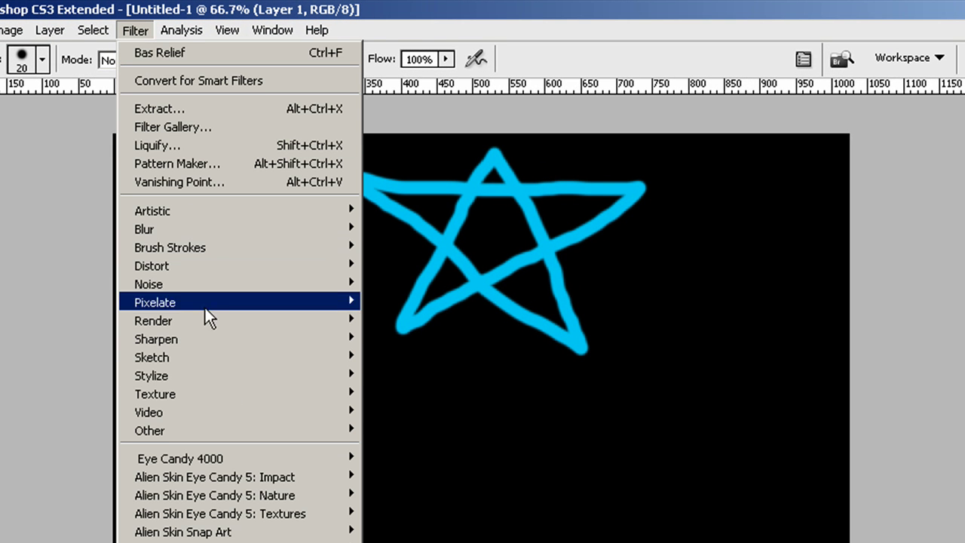
{"action": "mouse_move", "coordinate": [198, 228]}
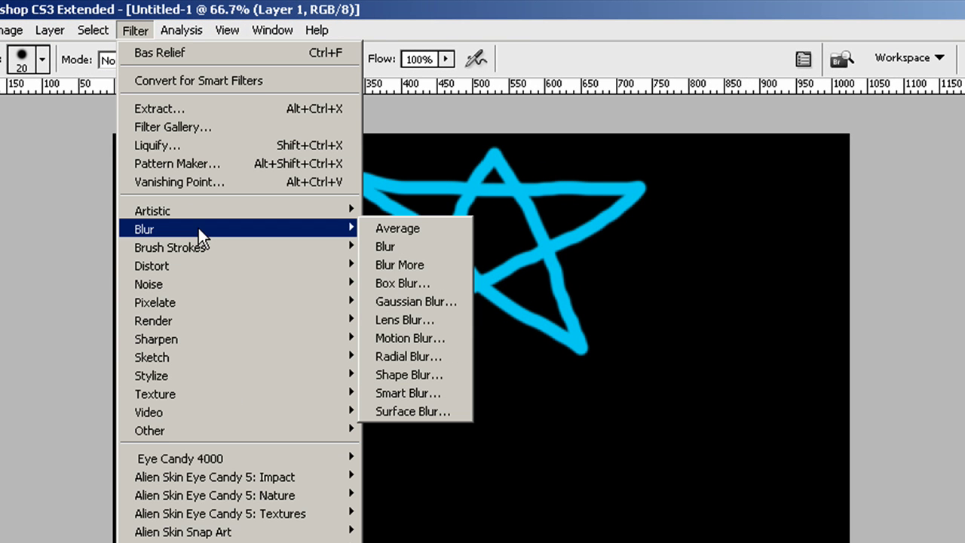
{"action": "left_click", "coordinate": [430, 359]}
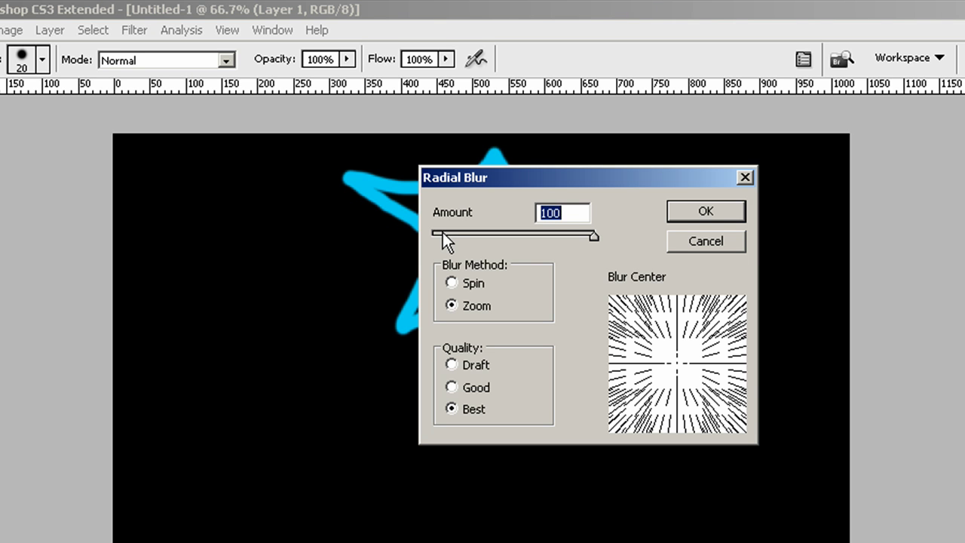
{"action": "left_click_drag", "start_coordinate": [443, 231], "coordinate": [598, 231]}
{"action": "left_click", "coordinate": [468, 213]}
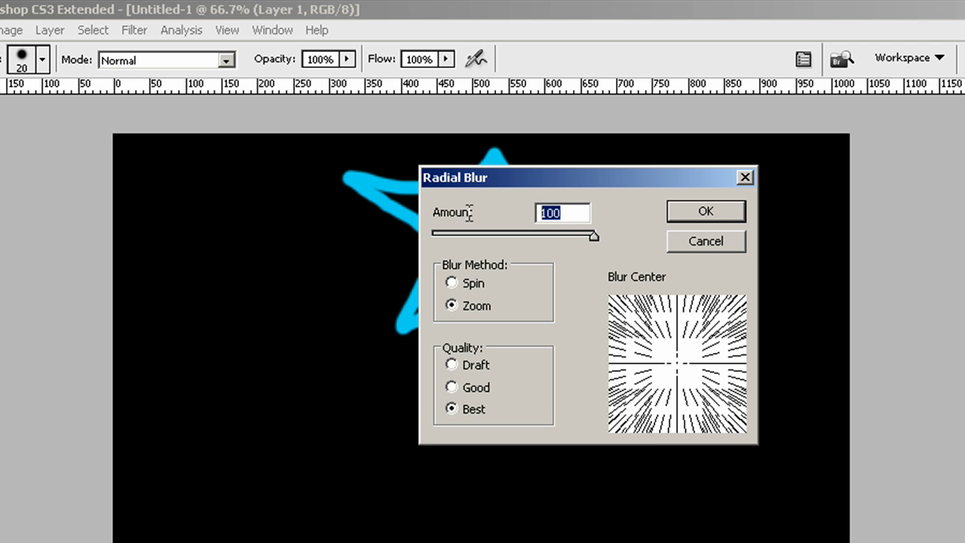
{"action": "left_click", "coordinate": [593, 236]}
{"action": "left_click", "coordinate": [697, 201]}
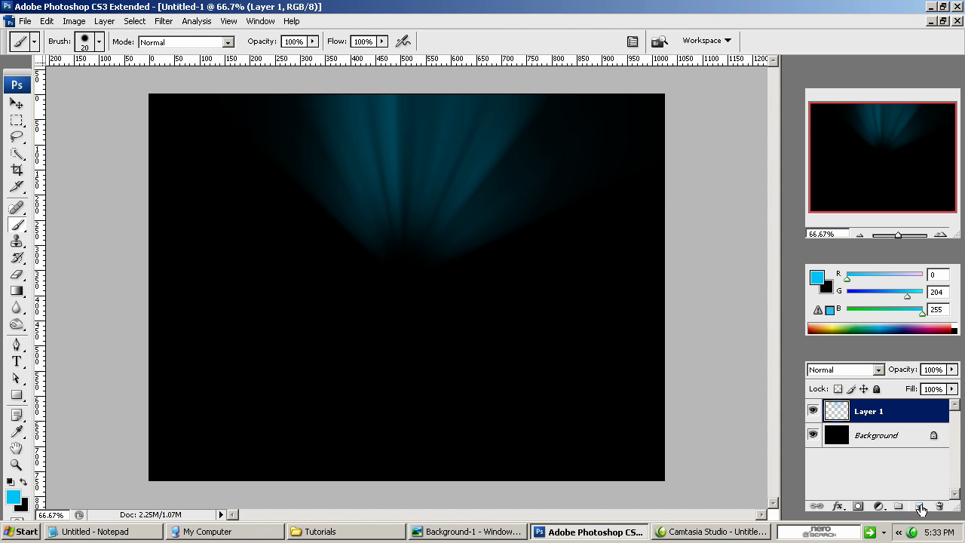
Add Layer 2 and paint cyan strokes and two dots along the left side.
{"action": "left_click", "coordinate": [919, 506]}
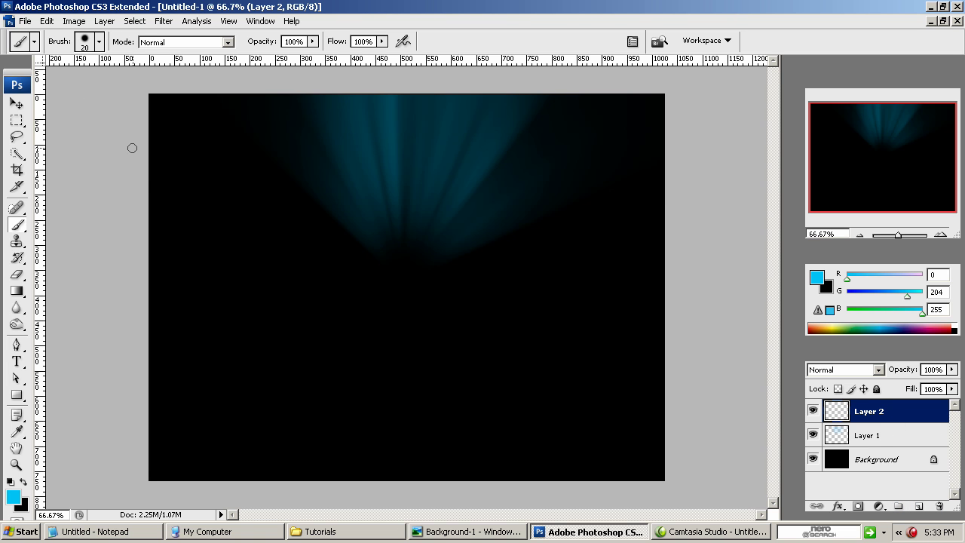
{"action": "mouse_move", "coordinate": [134, 149]}
{"action": "left_mouse_down"}
{"action": "mouse_move", "coordinate": [160, 178]}
{"action": "mouse_move", "coordinate": [292, 257]}
{"action": "mouse_move", "coordinate": [285, 271]}
{"action": "mouse_move", "coordinate": [141, 328]}
{"action": "left_mouse_up"}
{"action": "left_click_drag", "start_coordinate": [164, 218], "coordinate": [168, 283]}
{"action": "left_click", "coordinate": [196, 229]}
{"action": "left_click", "coordinate": [196, 270]}
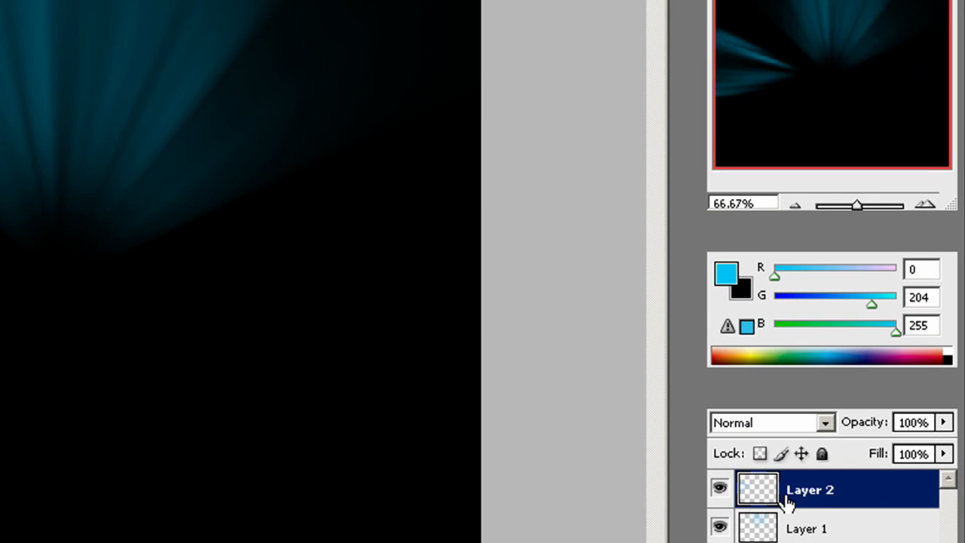
Duplicate Layer 2 as Layer 2 copy.
{"action": "right_click", "coordinate": [879, 490]}
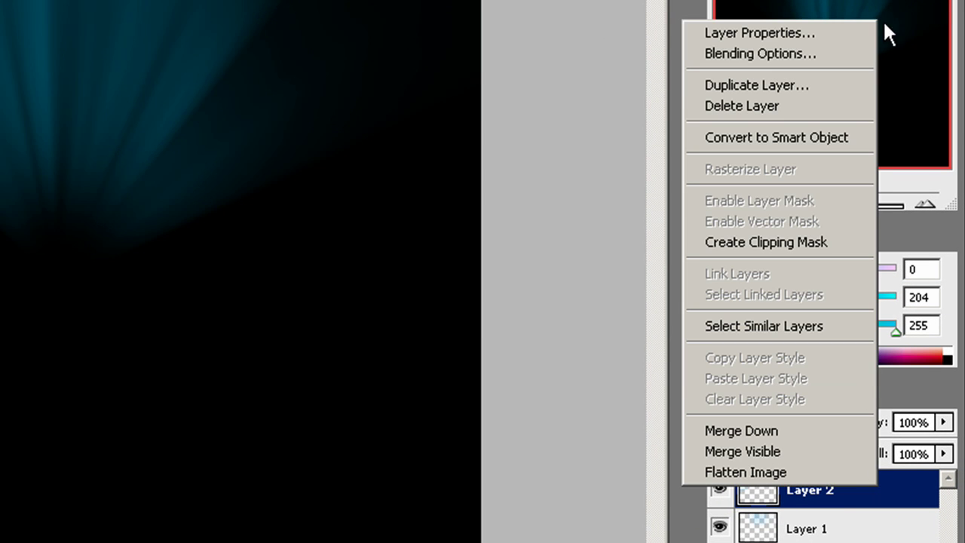
{"action": "left_click", "coordinate": [833, 85]}
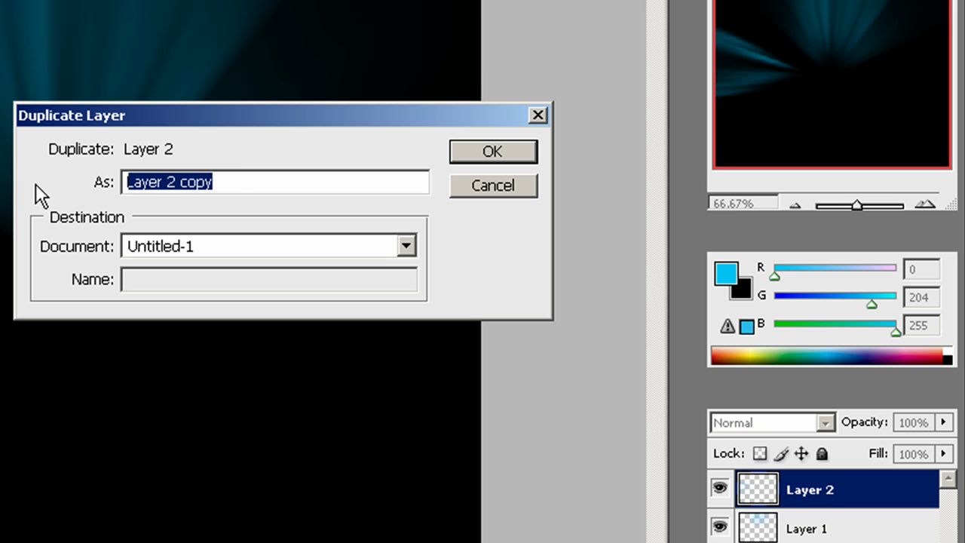
{"action": "left_click", "coordinate": [520, 150]}
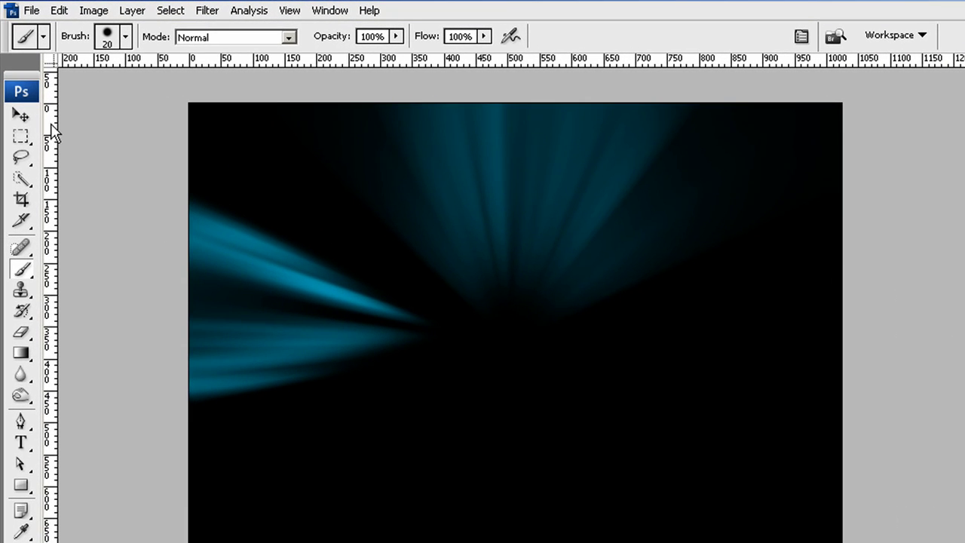
Flip Layer 2 copy horizontally and move it to the right edge of the canvas.
{"action": "left_click", "coordinate": [59, 10]}
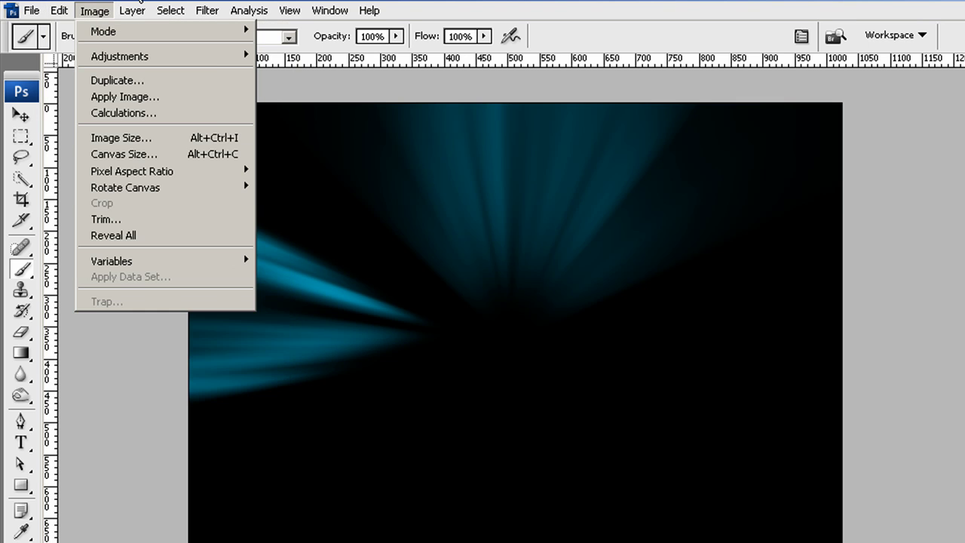
{"action": "mouse_move", "coordinate": [154, 321]}
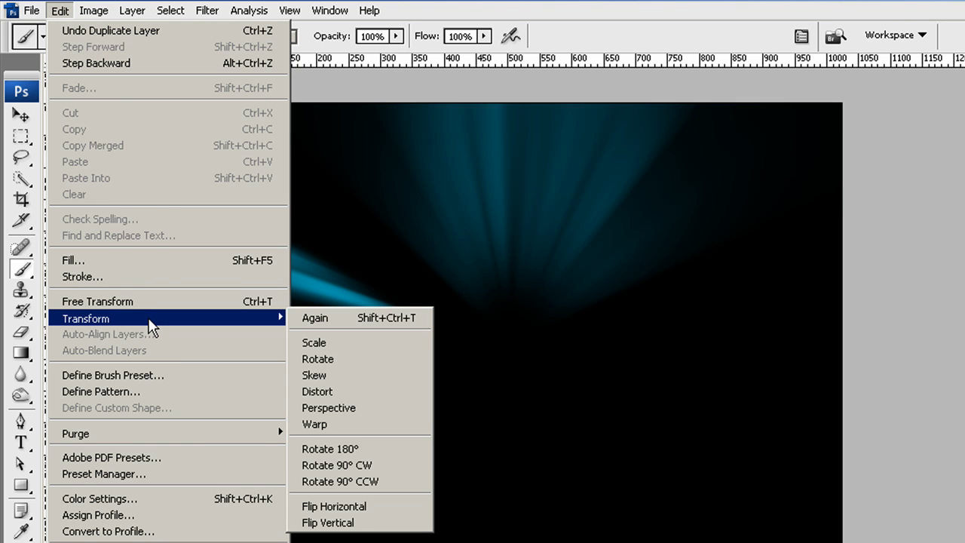
{"action": "left_click", "coordinate": [399, 512]}
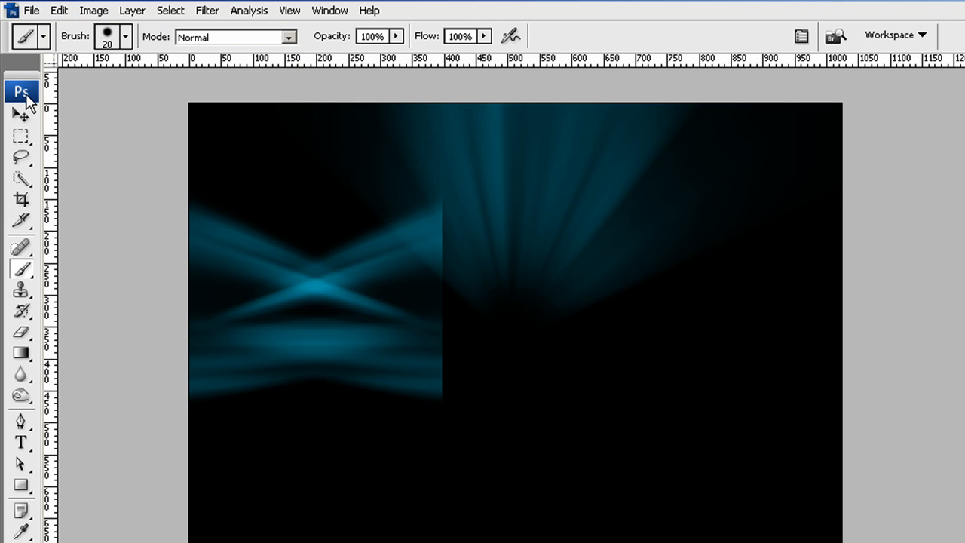
{"action": "left_click", "coordinate": [20, 115]}
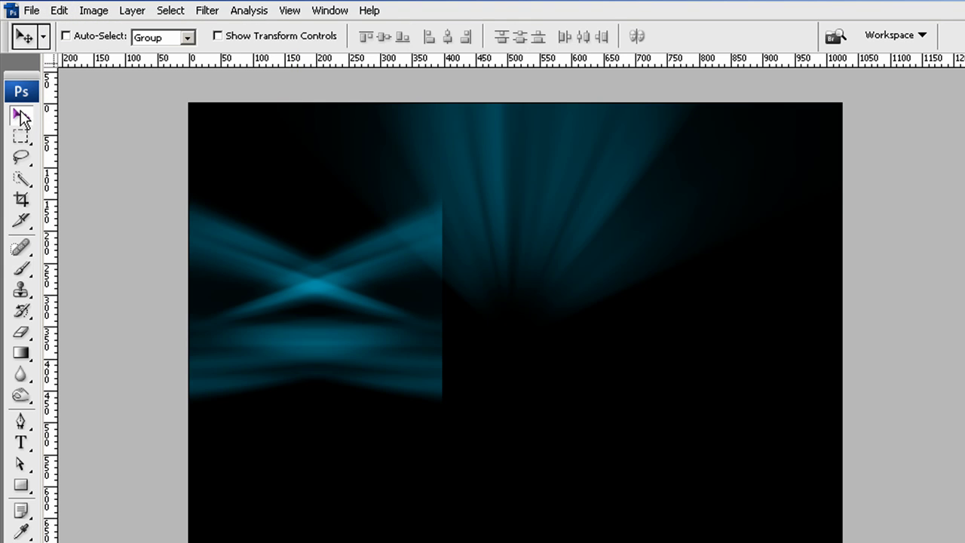
{"action": "left_click_drag", "start_coordinate": [358, 287], "coordinate": [776, 297]}
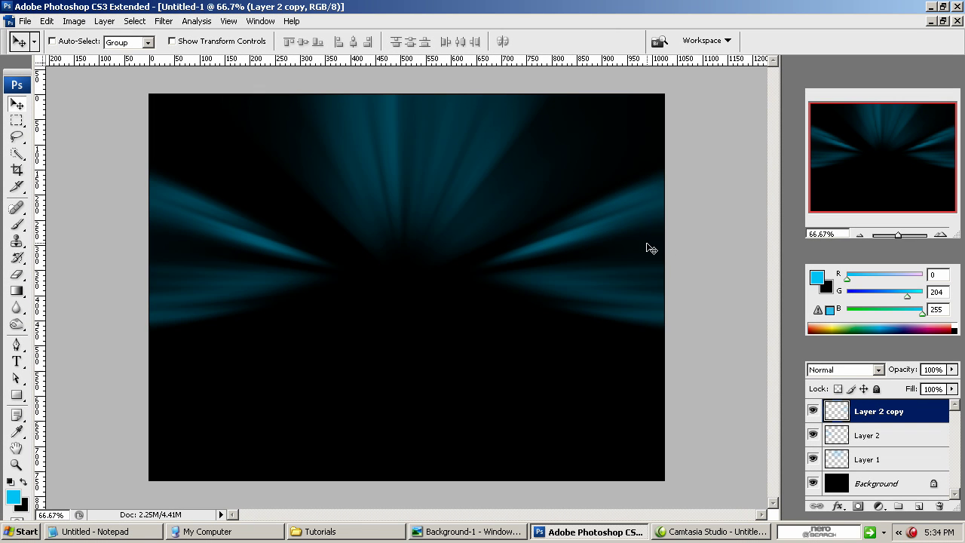
{"action": "mouse_move", "coordinate": [648, 248]}
{"action": "left_mouse_down"}
{"action": "mouse_move", "coordinate": [614, 247]}
{"action": "mouse_move", "coordinate": [651, 250]}
{"action": "mouse_move", "coordinate": [626, 202]}
{"action": "mouse_move", "coordinate": [641, 198]}
{"action": "mouse_move", "coordinate": [648, 254]}
{"action": "mouse_move", "coordinate": [640, 258]}
{"action": "mouse_move", "coordinate": [654, 260]}
{"action": "mouse_move", "coordinate": [630, 263]}
{"action": "mouse_move", "coordinate": [652, 256]}
{"action": "left_mouse_up"}
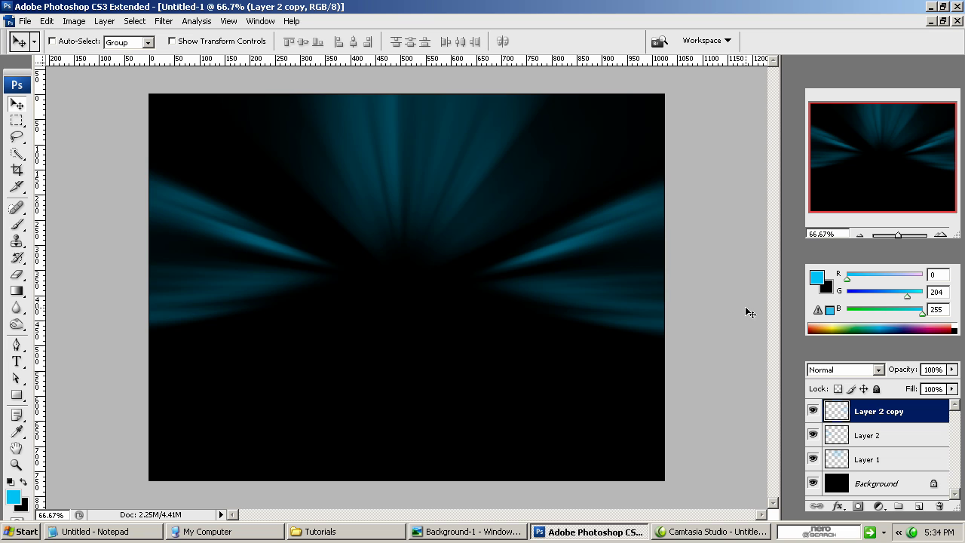
Add Layer 3, paint a cyan spiral mid-canvas with a 62 px brush, and reapply the radial blur.
{"action": "left_click", "coordinate": [919, 507]}
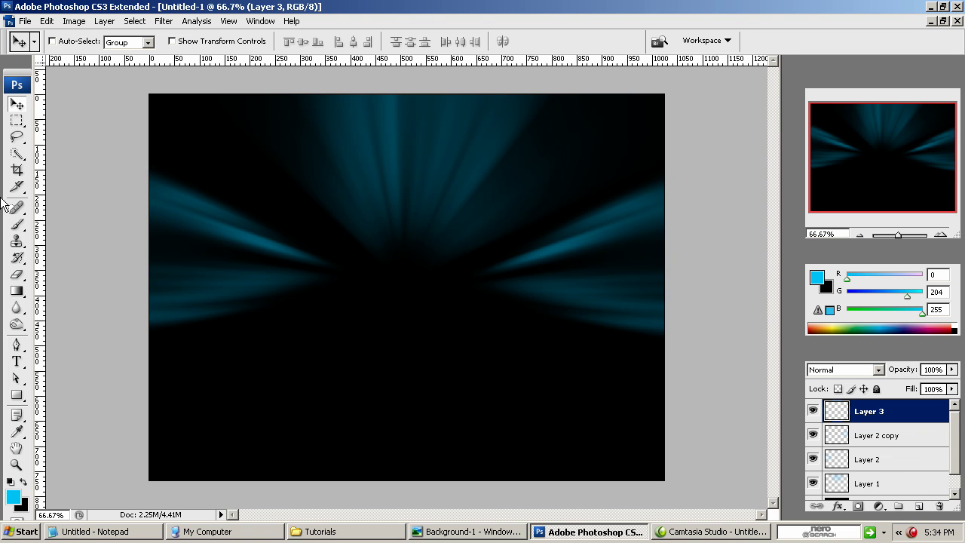
{"action": "left_click", "coordinate": [17, 223]}
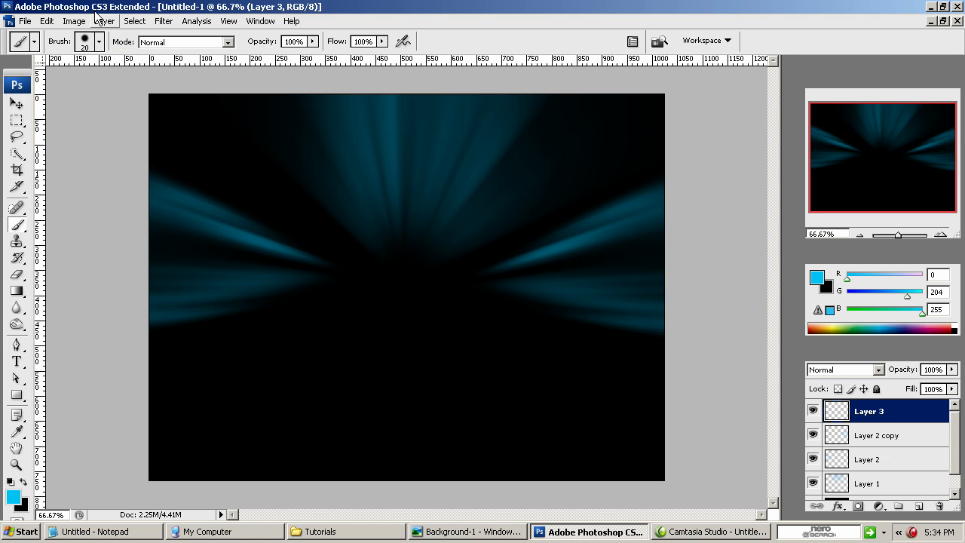
{"action": "left_click", "coordinate": [98, 43]}
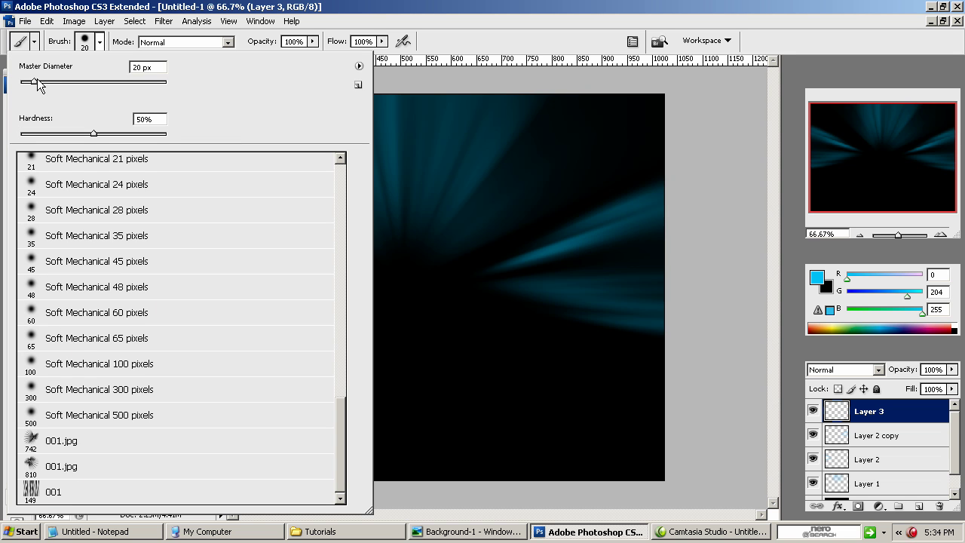
{"action": "left_click_drag", "start_coordinate": [37, 82], "coordinate": [56, 83]}
{"action": "left_click", "coordinate": [340, 12]}
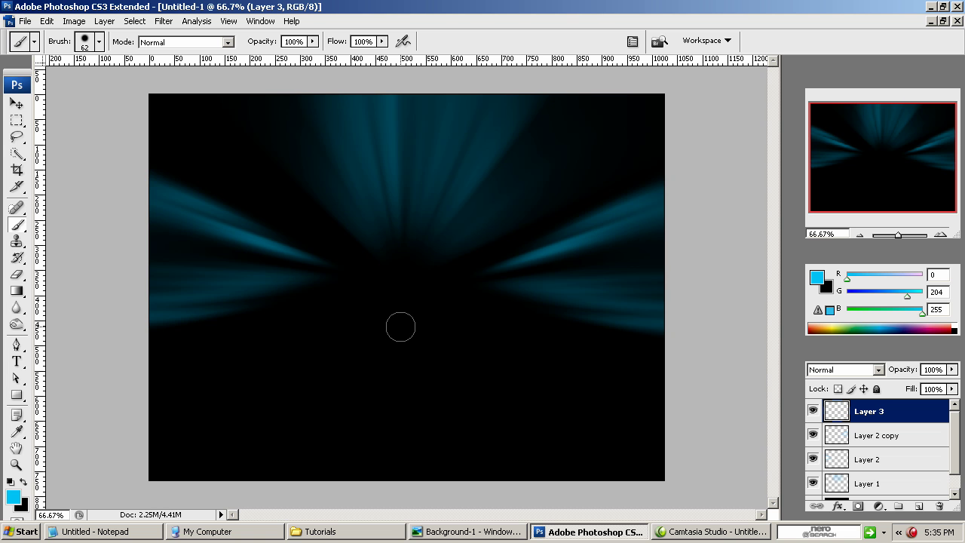
{"action": "mouse_move", "coordinate": [401, 327]}
{"action": "left_mouse_down"}
{"action": "mouse_move", "coordinate": [429, 336]}
{"action": "mouse_move", "coordinate": [426, 316]}
{"action": "mouse_move", "coordinate": [397, 296]}
{"action": "mouse_move", "coordinate": [345, 329]}
{"action": "mouse_move", "coordinate": [358, 383]}
{"action": "mouse_move", "coordinate": [409, 403]}
{"action": "mouse_move", "coordinate": [452, 377]}
{"action": "mouse_move", "coordinate": [446, 307]}
{"action": "mouse_move", "coordinate": [388, 275]}
{"action": "mouse_move", "coordinate": [297, 302]}
{"action": "mouse_move", "coordinate": [280, 365]}
{"action": "mouse_move", "coordinate": [317, 458]}
{"action": "mouse_move", "coordinate": [410, 477]}
{"action": "mouse_move", "coordinate": [492, 466]}
{"action": "mouse_move", "coordinate": [527, 440]}
{"action": "mouse_move", "coordinate": [533, 387]}
{"action": "mouse_move", "coordinate": [511, 332]}
{"action": "left_mouse_up"}
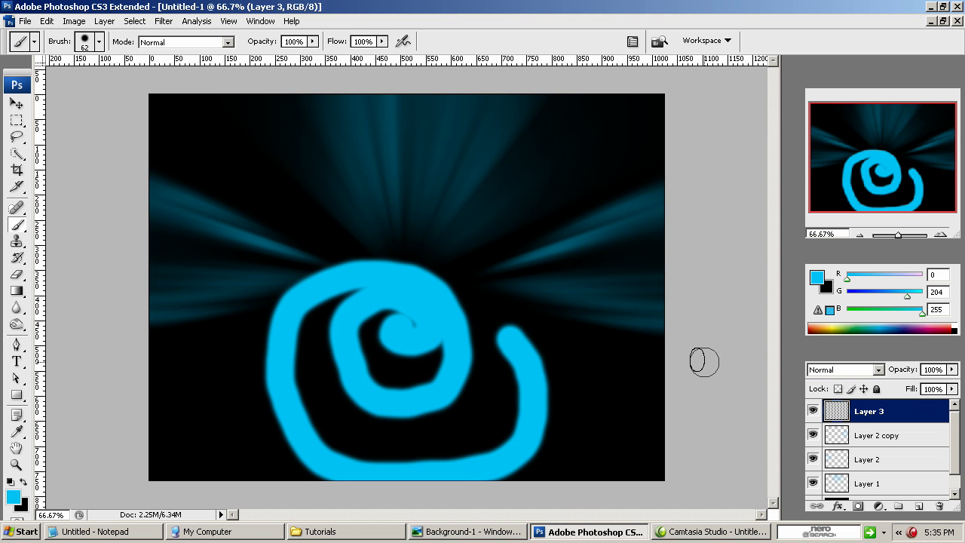
{"action": "key", "text": "ctrl+f"}
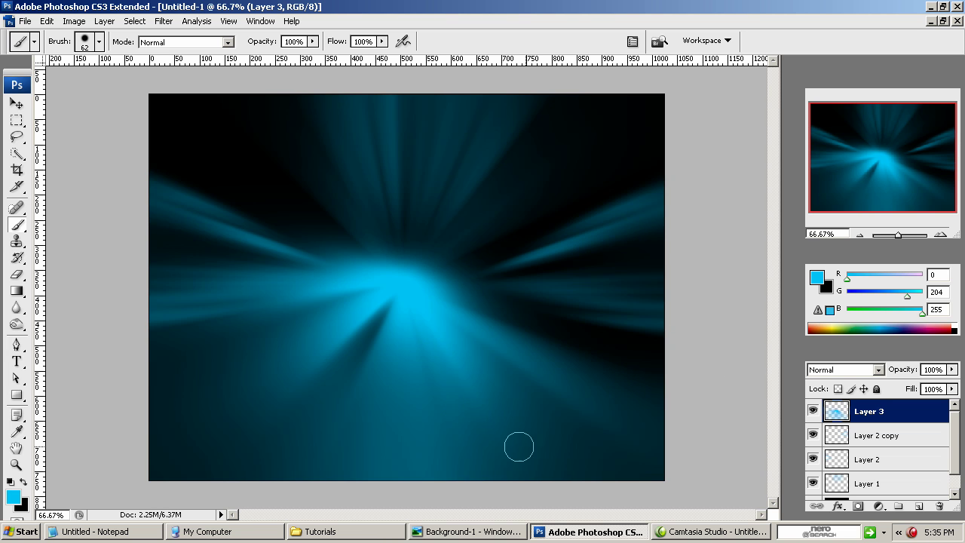
Move the light burst down slightly and erase curved cuts through it with a 15 px eraser.
{"action": "left_click", "coordinate": [16, 105]}
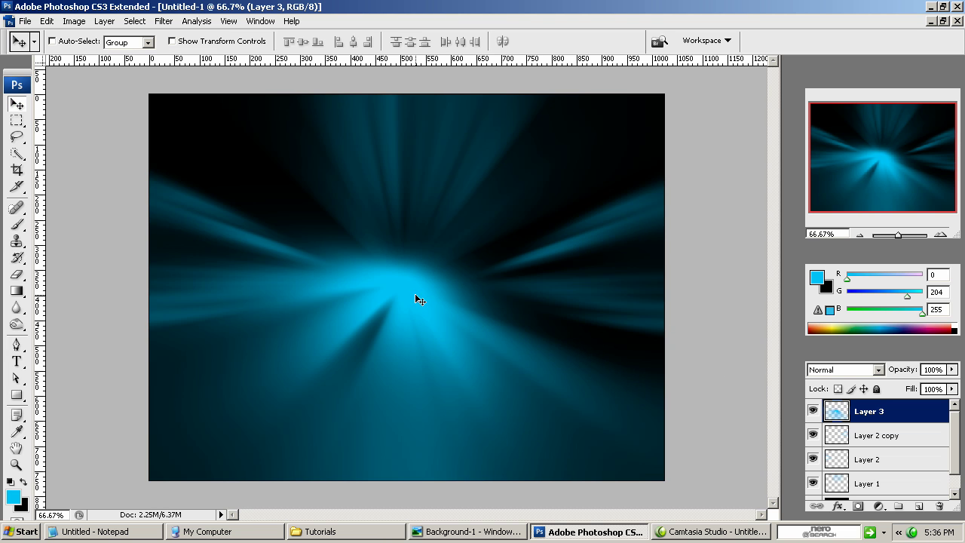
{"action": "left_click_drag", "start_coordinate": [426, 336], "coordinate": [427, 361]}
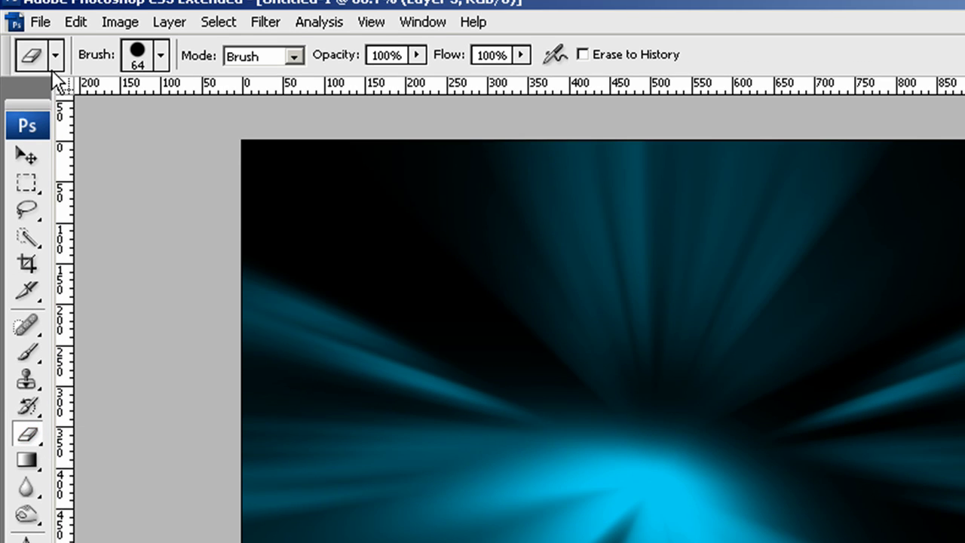
{"action": "left_click", "coordinate": [142, 62]}
{"action": "left_click_drag", "start_coordinate": [107, 120], "coordinate": [50, 124]}
{"action": "left_click", "coordinate": [428, 6]}
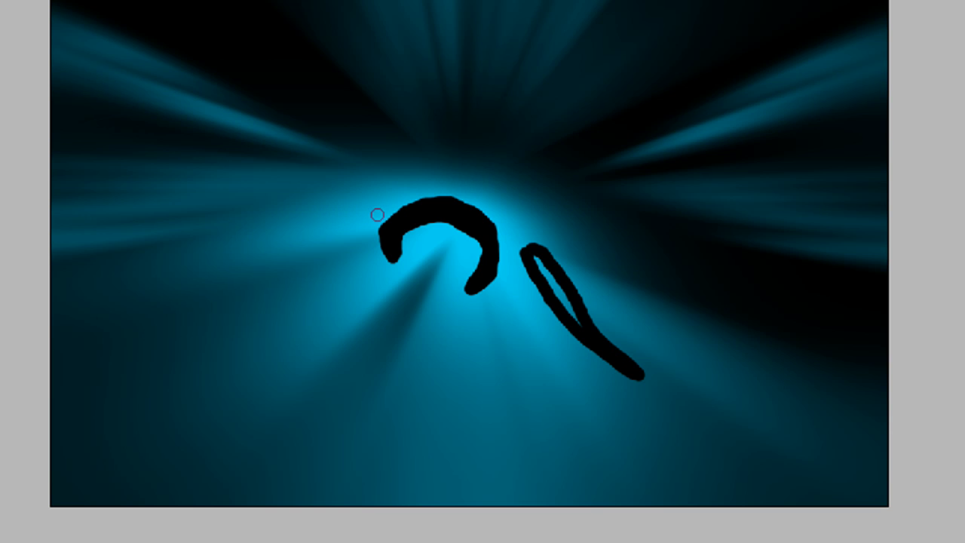
{"action": "mouse_move", "coordinate": [366, 209]}
{"action": "left_mouse_down"}
{"action": "mouse_move", "coordinate": [309, 239]}
{"action": "mouse_move", "coordinate": [224, 318]}
{"action": "mouse_move", "coordinate": [303, 294]}
{"action": "mouse_move", "coordinate": [354, 248]}
{"action": "mouse_move", "coordinate": [362, 213]}
{"action": "left_mouse_up"}
{"action": "mouse_move", "coordinate": [320, 252]}
{"action": "left_mouse_down"}
{"action": "mouse_move", "coordinate": [288, 279]}
{"action": "mouse_move", "coordinate": [335, 248]}
{"action": "mouse_move", "coordinate": [274, 289]}
{"action": "mouse_move", "coordinate": [297, 260]}
{"action": "mouse_move", "coordinate": [324, 255]}
{"action": "left_mouse_up"}
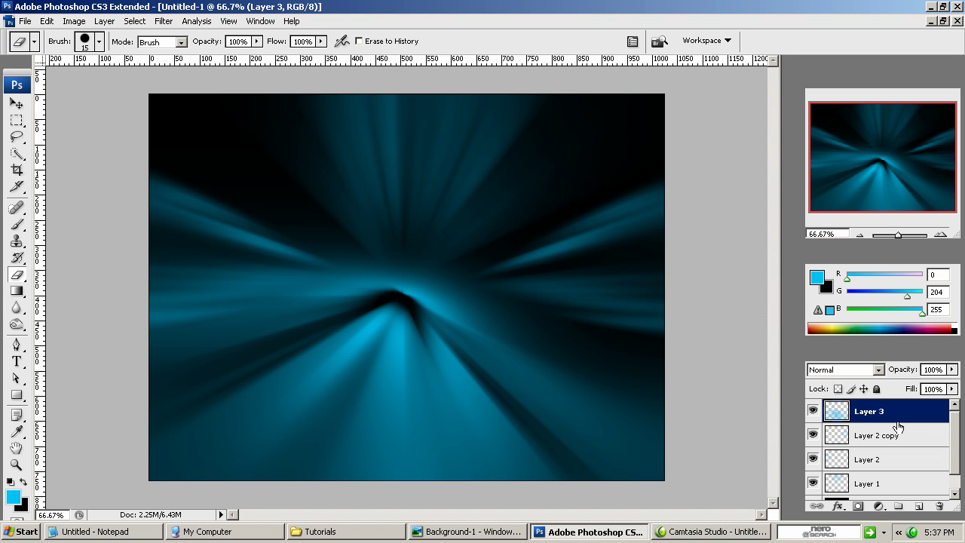
Select the Background layer and create the empty Layer 4 just above it.
{"action": "left_click_drag", "start_coordinate": [957, 426], "coordinate": [959, 441]}
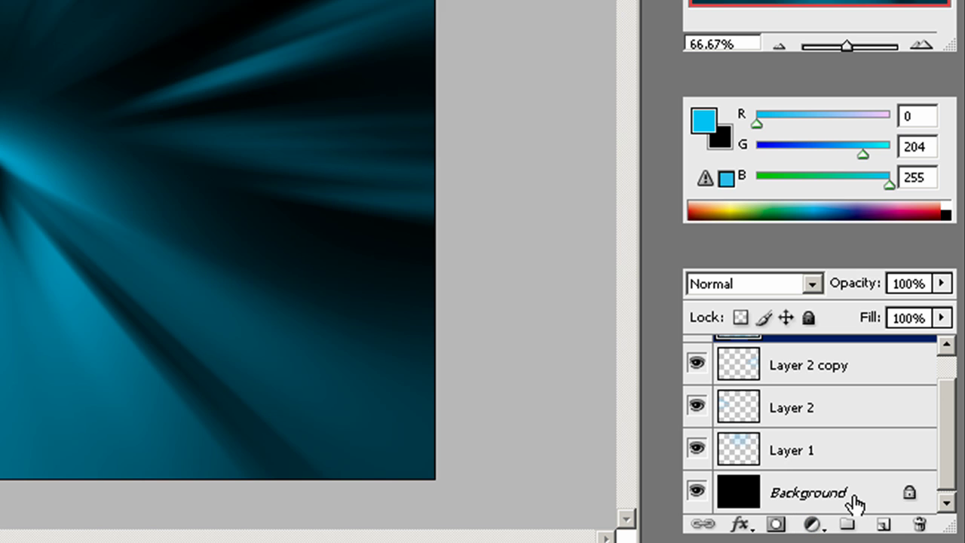
{"action": "left_click", "coordinate": [871, 500]}
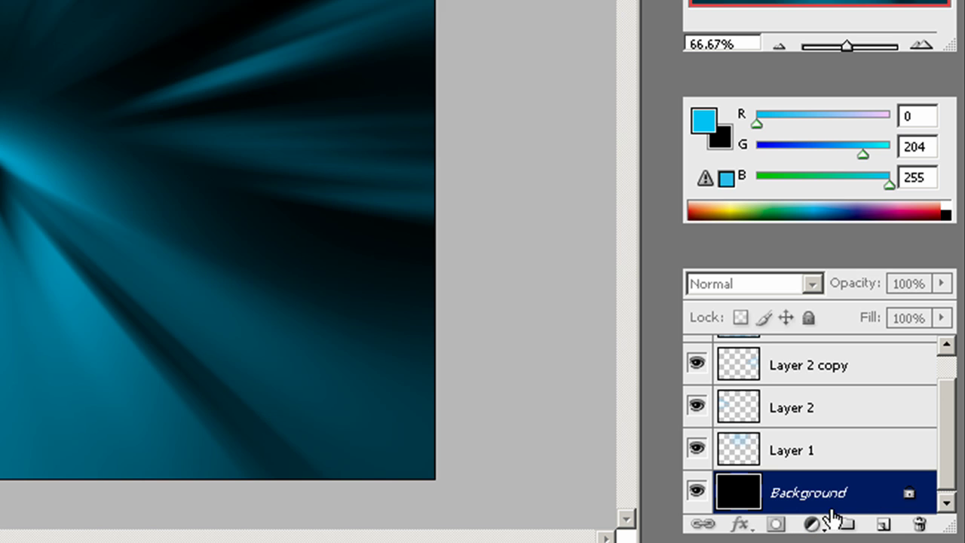
{"action": "left_click", "coordinate": [872, 452]}
{"action": "left_click", "coordinate": [865, 421]}
{"action": "left_click", "coordinate": [866, 455]}
{"action": "left_click", "coordinate": [871, 501]}
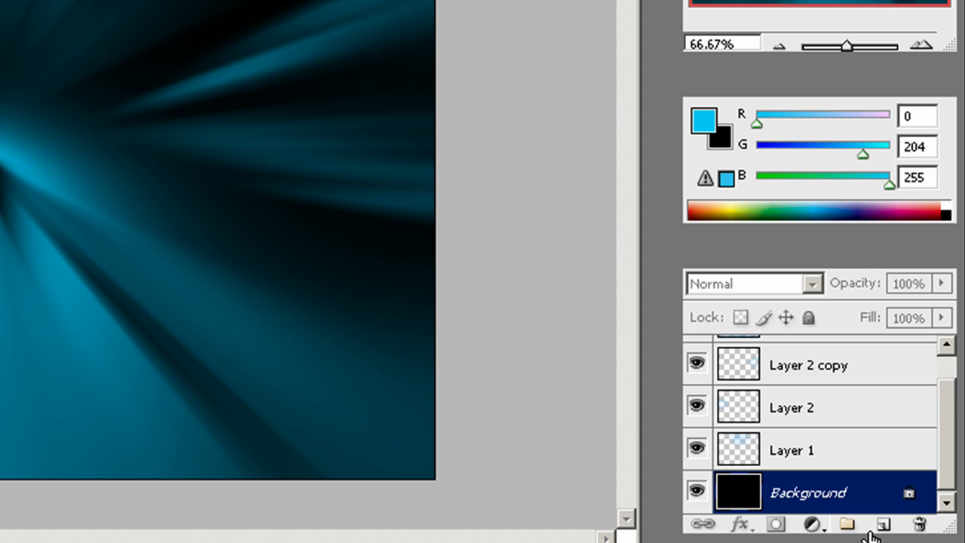
{"action": "left_click", "coordinate": [884, 525]}
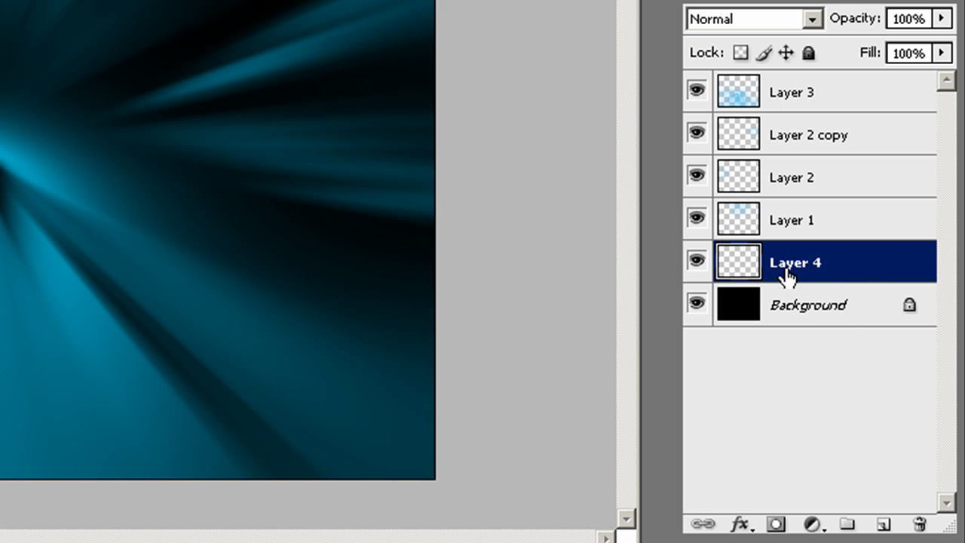
{"action": "left_click", "coordinate": [835, 320]}
{"action": "left_click", "coordinate": [838, 272]}
{"action": "left_click", "coordinate": [844, 315]}
{"action": "left_click", "coordinate": [850, 273]}
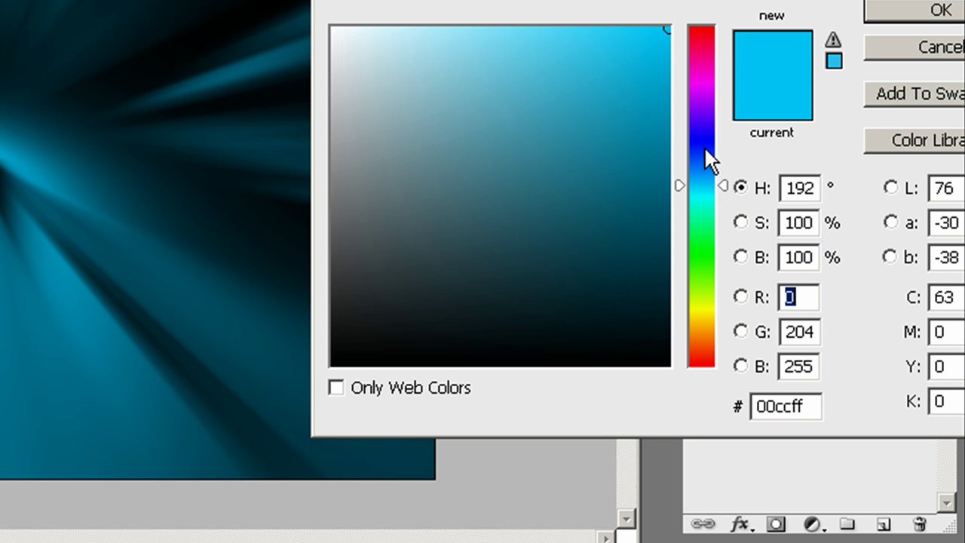
Pick magenta #c504b1 (R197 G4 B177) as the foreground colour in the Color Picker.
{"action": "left_click", "coordinate": [707, 78]}
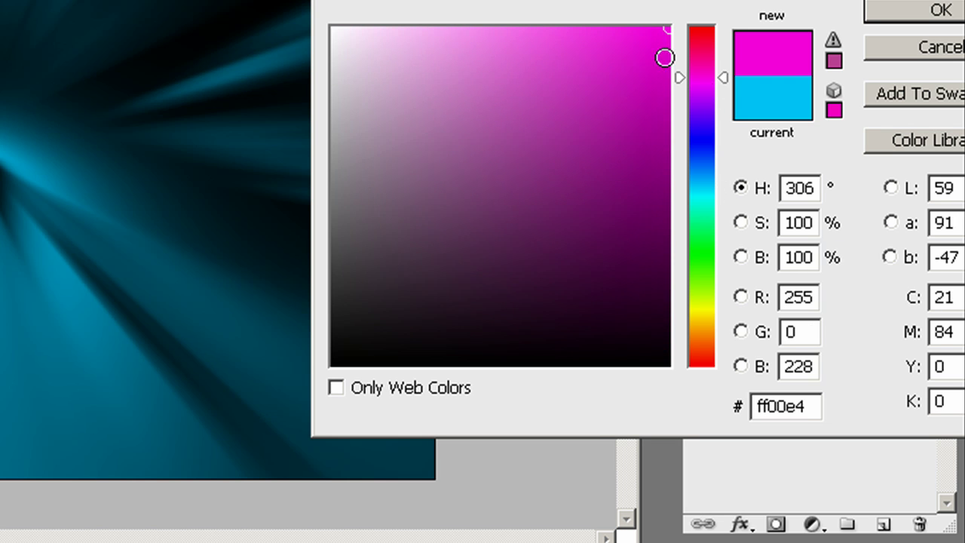
{"action": "mouse_move", "coordinate": [661, 52]}
{"action": "left_mouse_down"}
{"action": "mouse_move", "coordinate": [657, 140]}
{"action": "mouse_move", "coordinate": [663, 104]}
{"action": "left_mouse_up"}
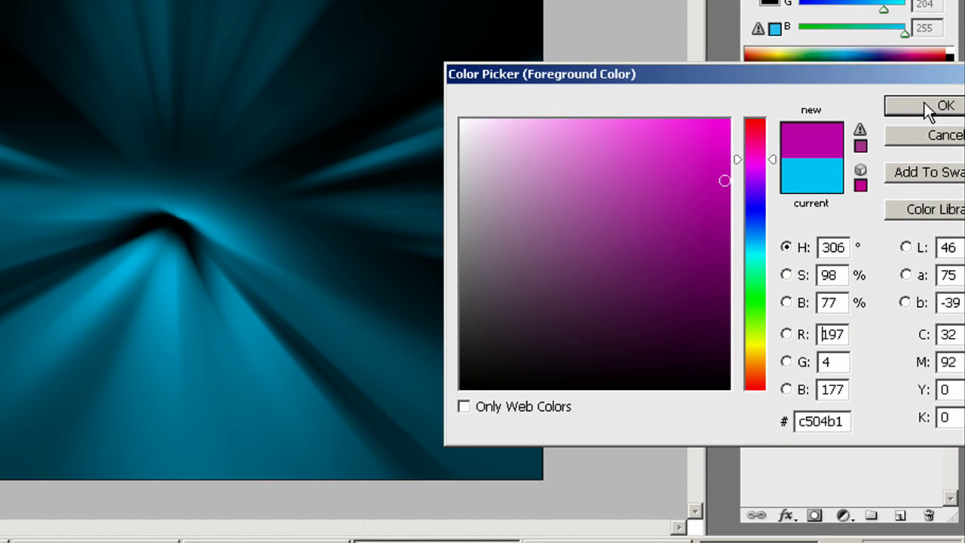
{"action": "left_click", "coordinate": [934, 10]}
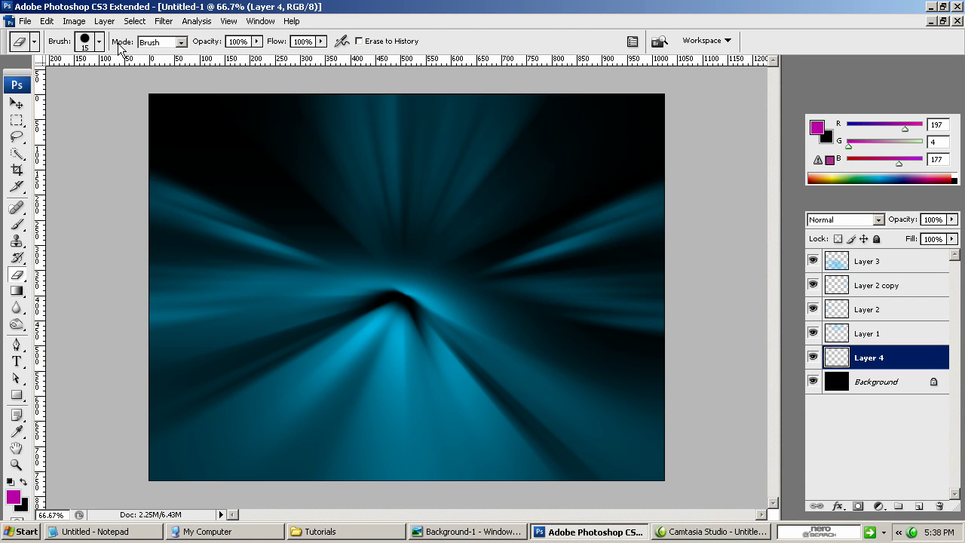
Set the brush diameter to about 41 px.
{"action": "left_click", "coordinate": [88, 50]}
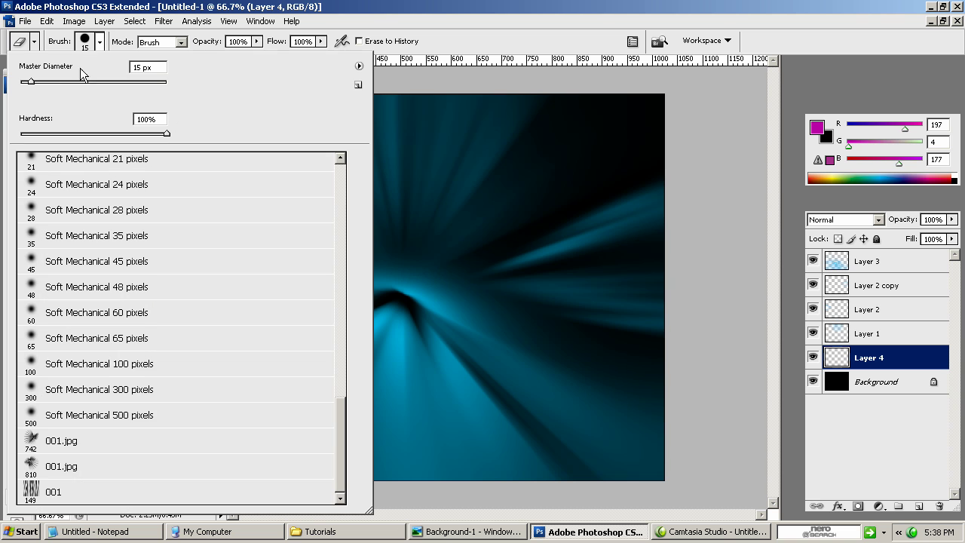
{"action": "left_click", "coordinate": [50, 81]}
{"action": "left_click_drag", "start_coordinate": [54, 81], "coordinate": [49, 82]}
{"action": "key", "text": "Return"}
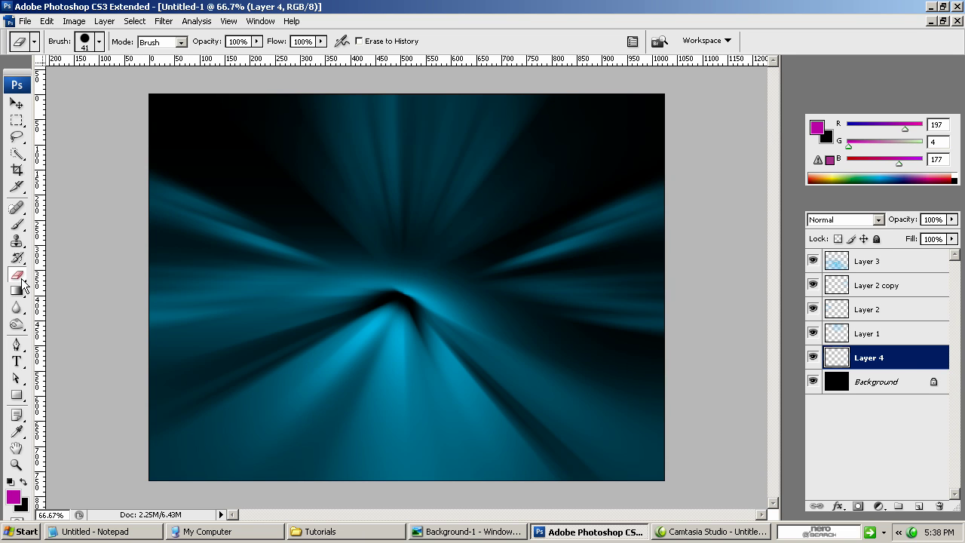
With the Brush tool, paint magenta strokes across the top-left and down from the top-right.
{"action": "left_click", "coordinate": [19, 225]}
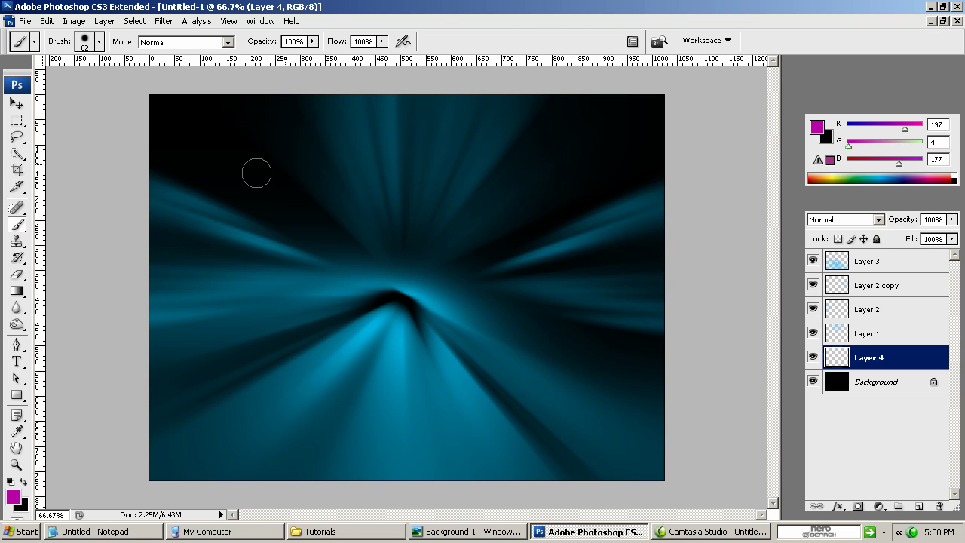
{"action": "mouse_move", "coordinate": [144, 148]}
{"action": "left_mouse_down"}
{"action": "mouse_move", "coordinate": [325, 229]}
{"action": "mouse_move", "coordinate": [290, 158]}
{"action": "mouse_move", "coordinate": [222, 82]}
{"action": "left_mouse_up"}
{"action": "mouse_move", "coordinate": [515, 82]}
{"action": "left_mouse_down"}
{"action": "mouse_move", "coordinate": [502, 177]}
{"action": "mouse_move", "coordinate": [488, 194]}
{"action": "mouse_move", "coordinate": [597, 220]}
{"action": "mouse_move", "coordinate": [700, 193]}
{"action": "left_mouse_up"}
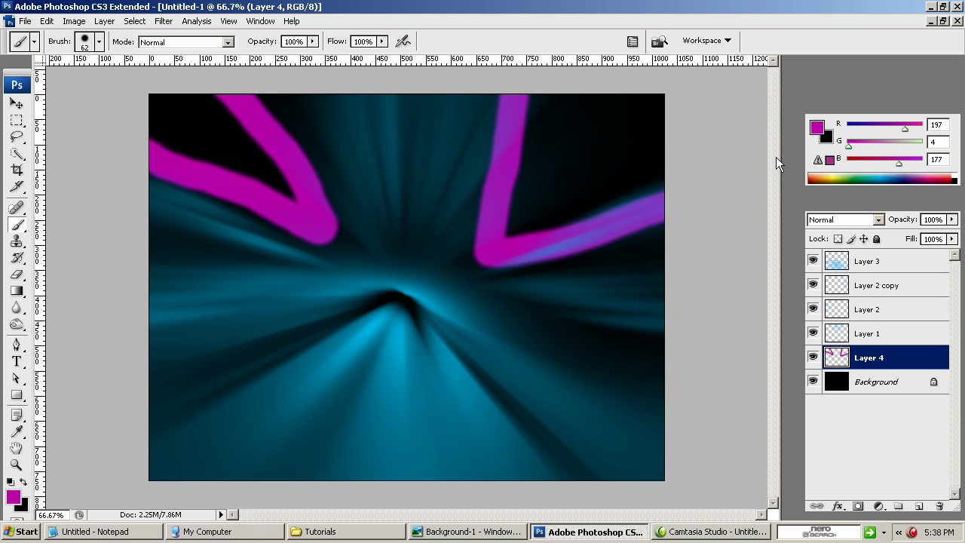